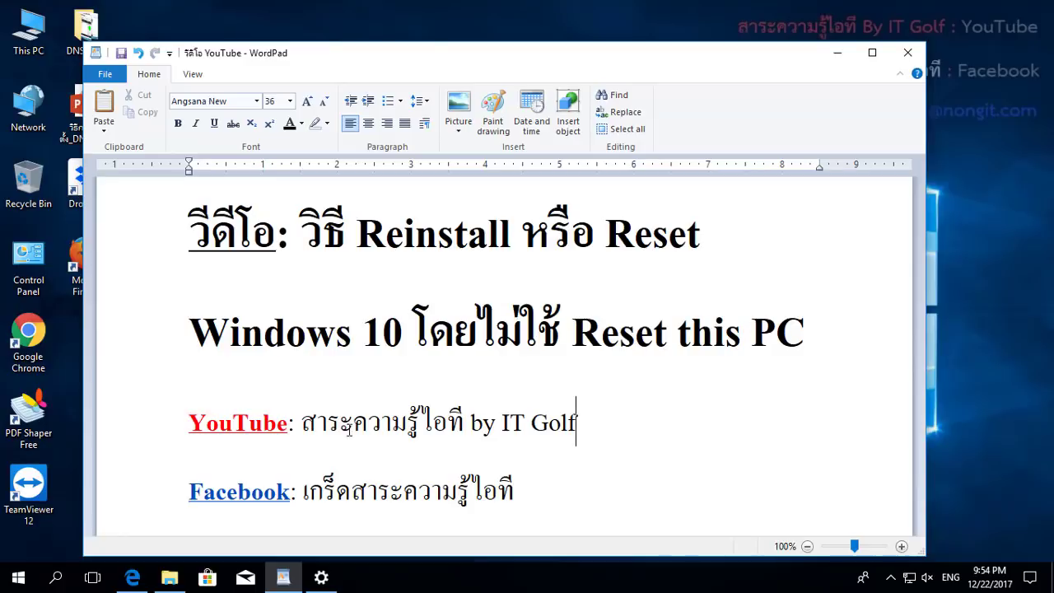
- View the open YouTube video about resetting Windows 10 in Microsoft Edge and minimize the browser
left_click(133, 576)
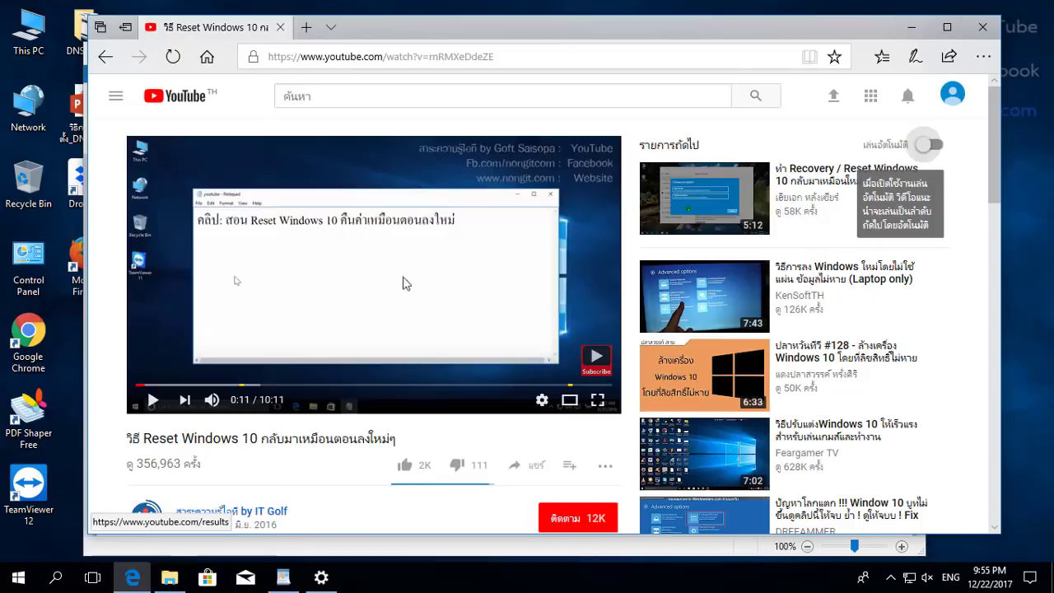
left_click(915, 29)
- View the Recovery options under Update & Security in Windows Settings, and minimize the Settings window
left_click(18, 577)
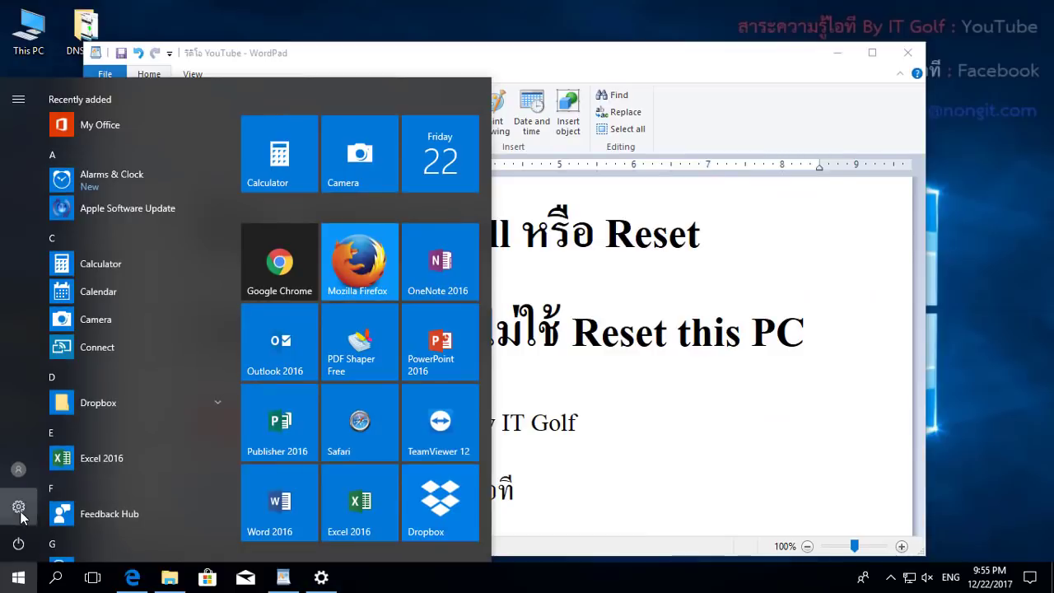
left_click(18, 506)
scroll(543, 365, "down", 3)
left_click(728, 345)
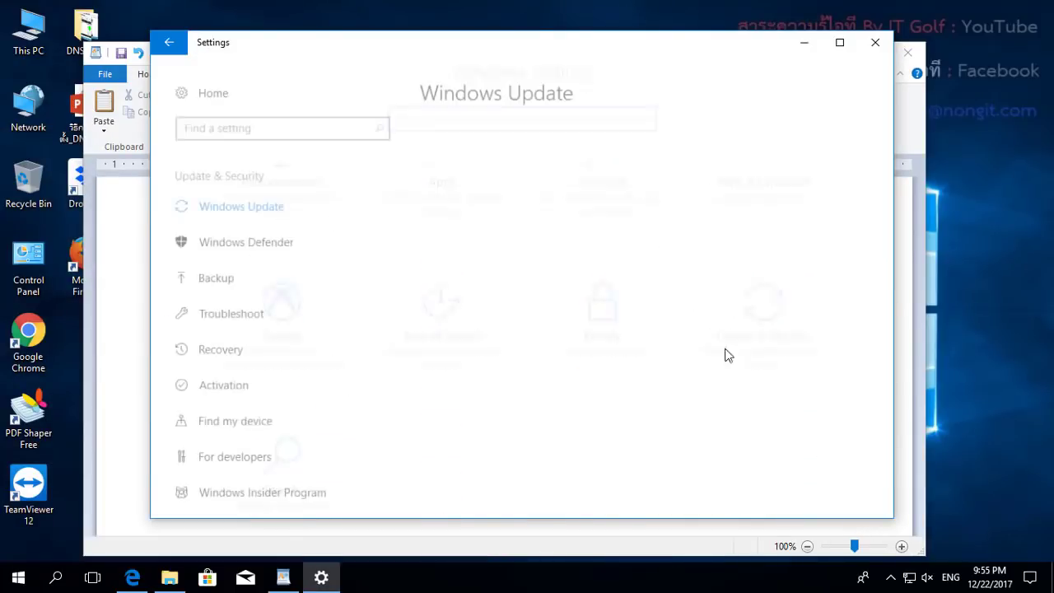
left_click(240, 352)
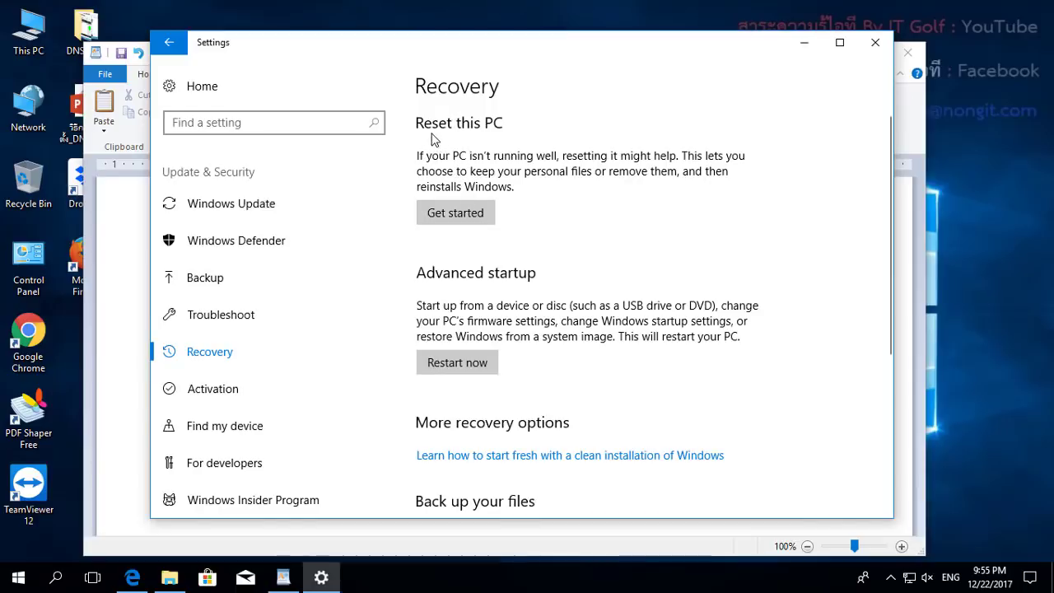
left_click(804, 42)
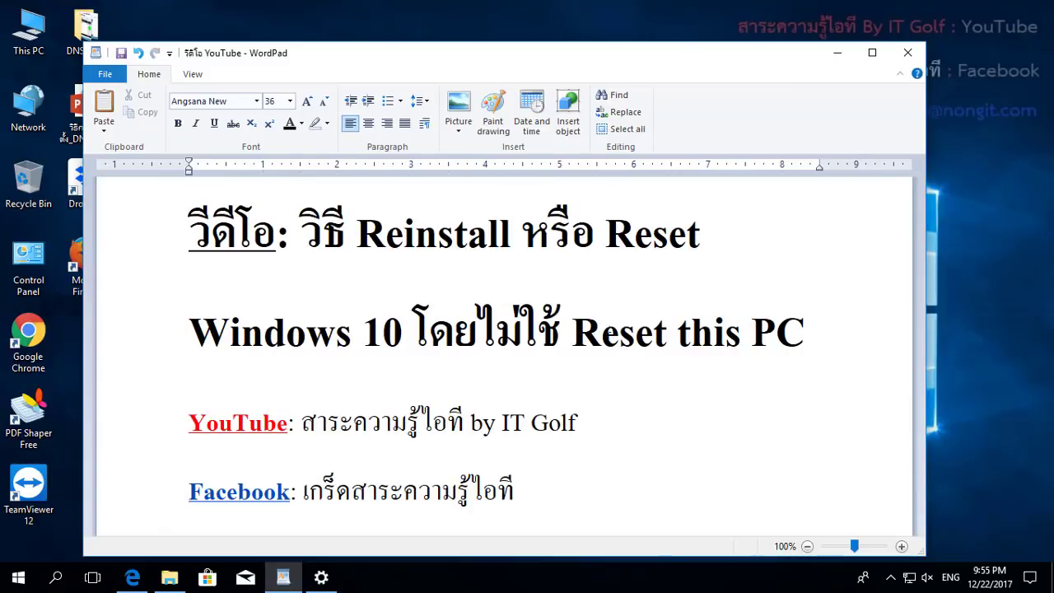
- Return to Settings and examine the Windows specifications on the System About page, minimizing the window when finished
left_click(321, 576)
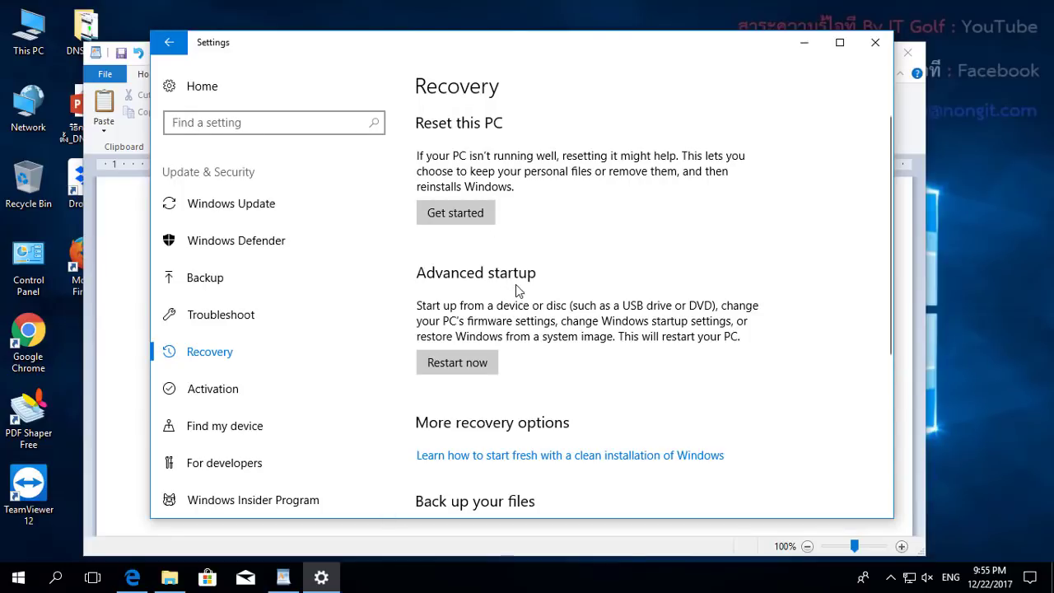
scroll(351, 255, "down", 1)
scroll(351, 255, "down", 1)
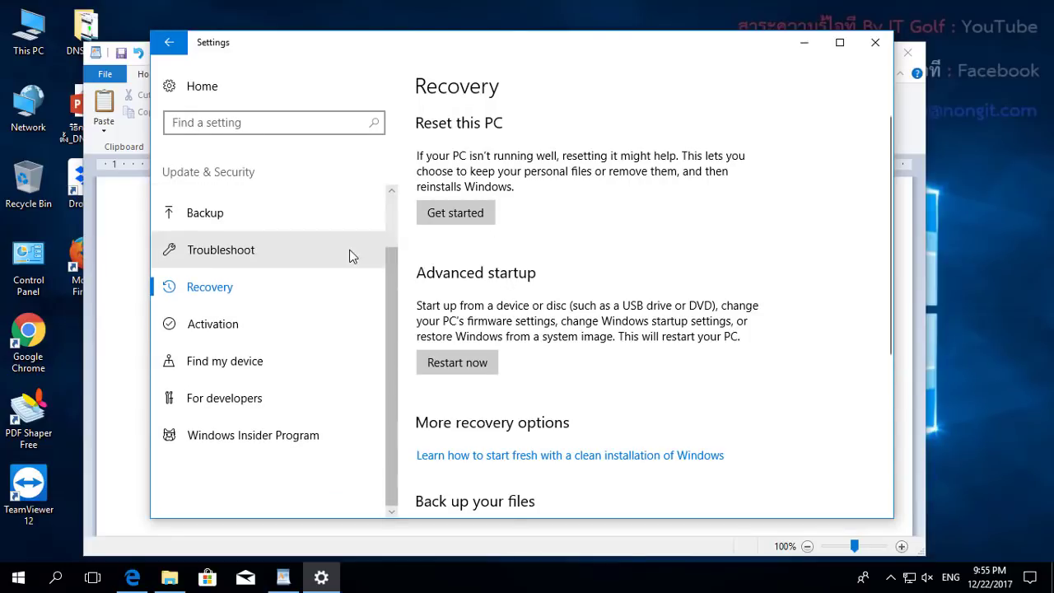
scroll(350, 255, "up", 2)
left_click(231, 87)
scroll(395, 238, "down", 3)
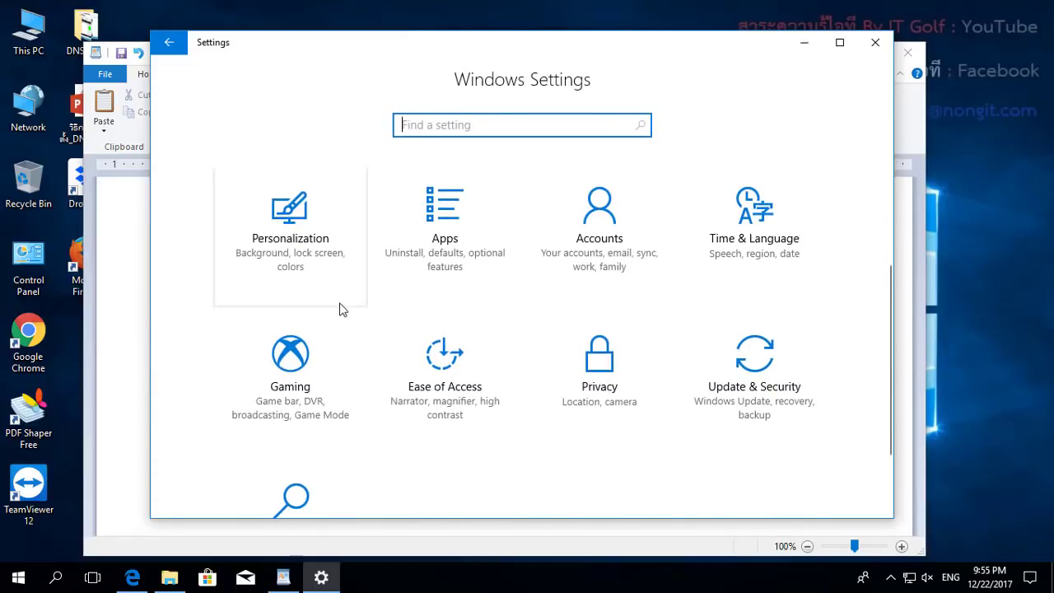
scroll(343, 305, "up", 3)
left_click(303, 253)
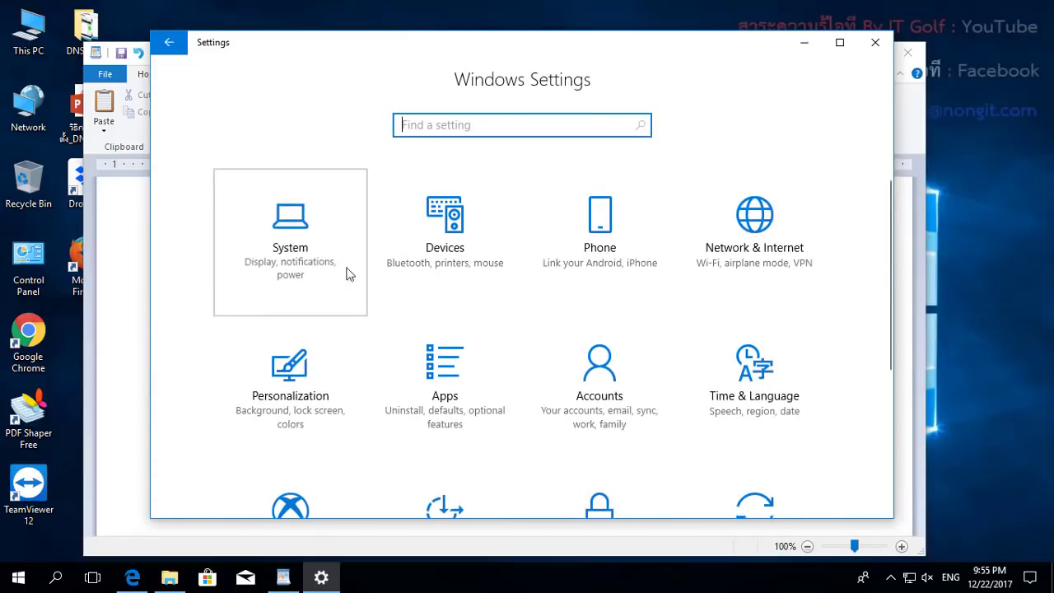
scroll(329, 316, "down", 2)
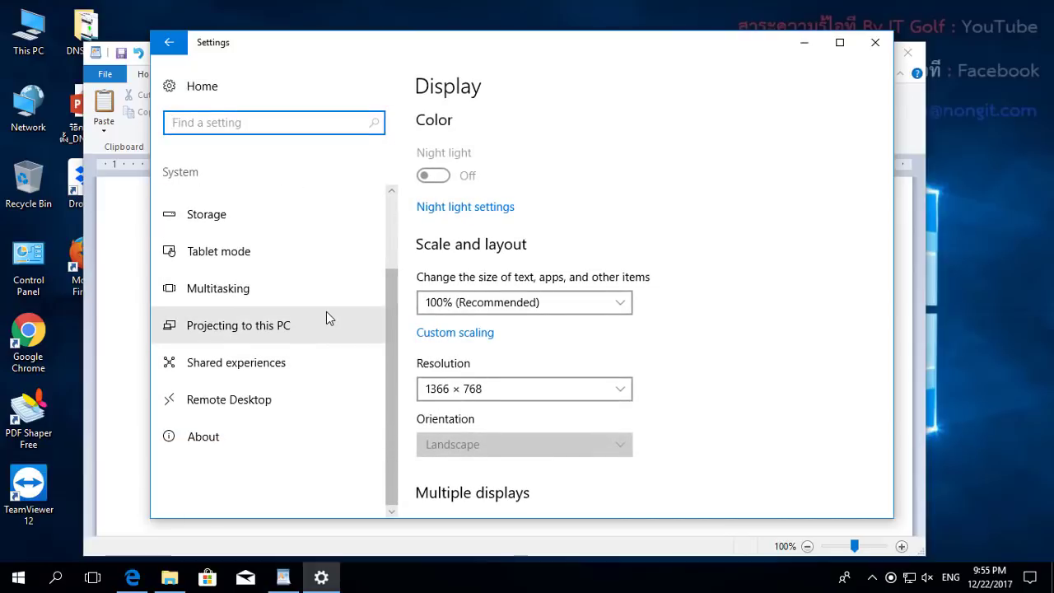
left_click(272, 443)
scroll(633, 315, "down", 4)
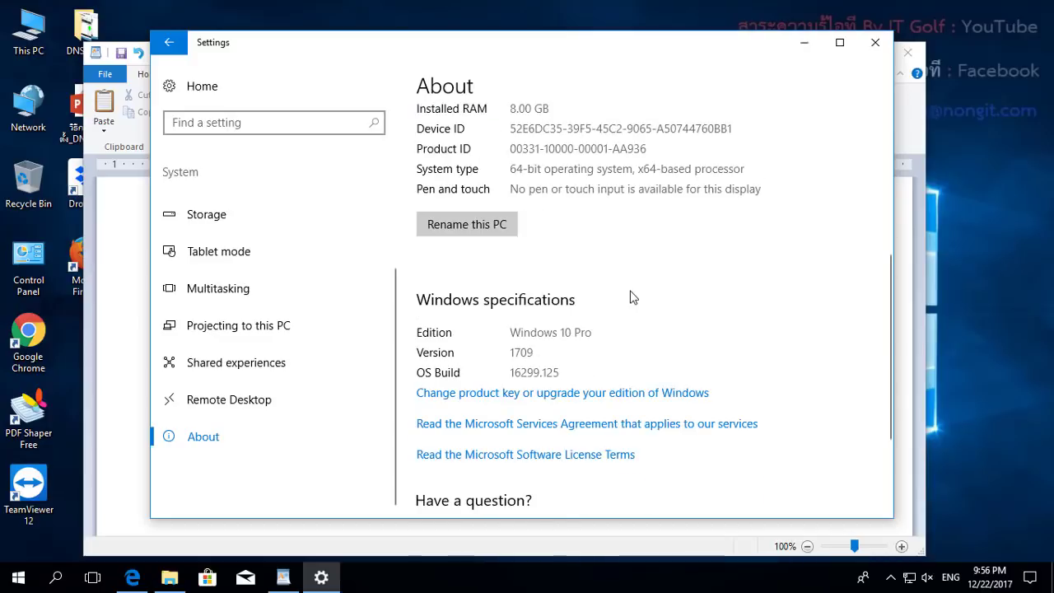
left_click(805, 43)
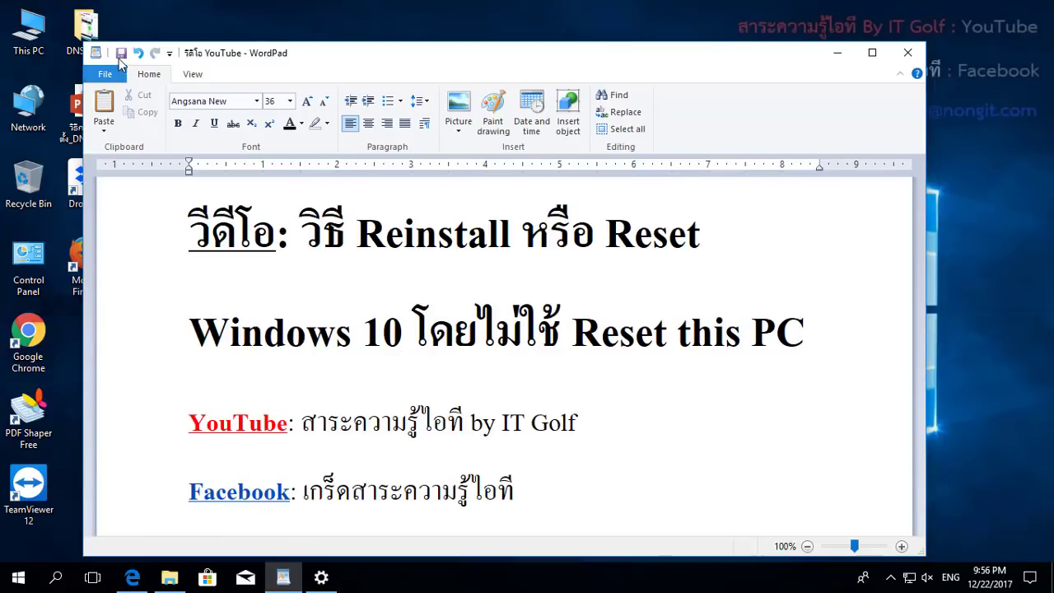
- Close the WordPad document, the Documents folder window and the Settings window
left_click(907, 52)
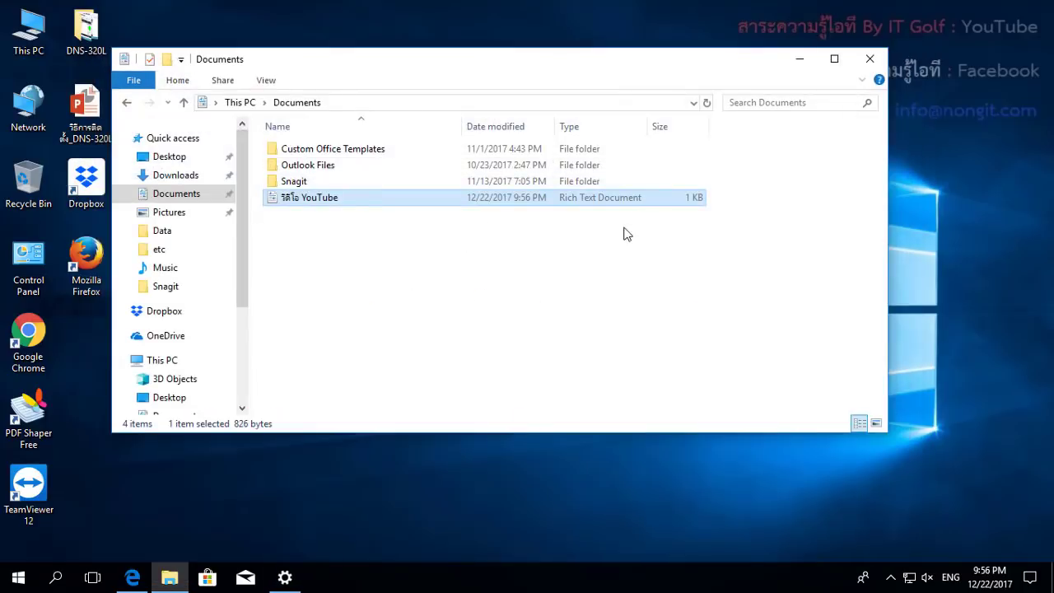
left_click(870, 59)
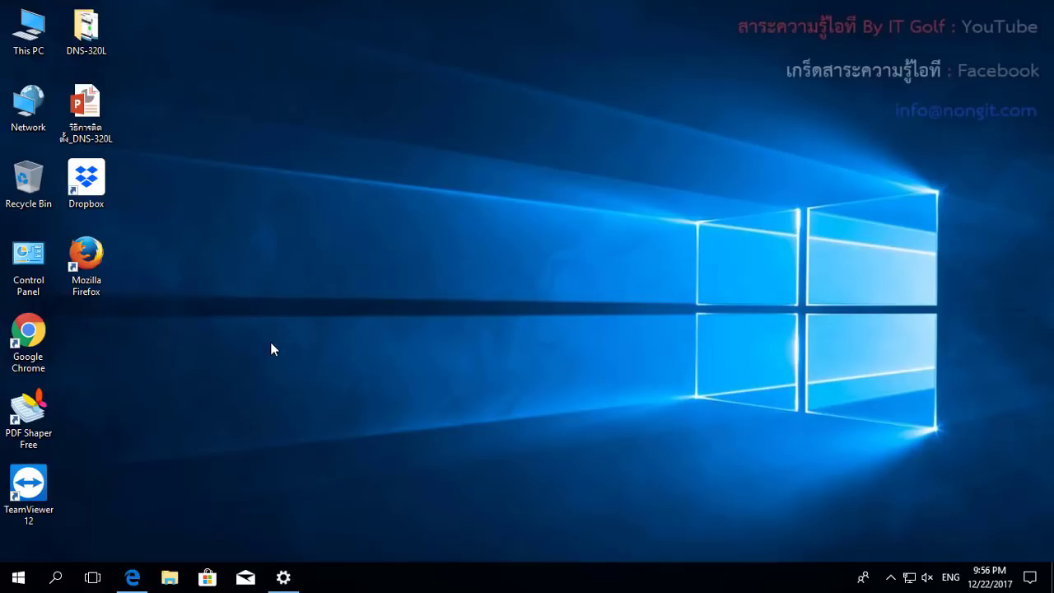
left_click(283, 577)
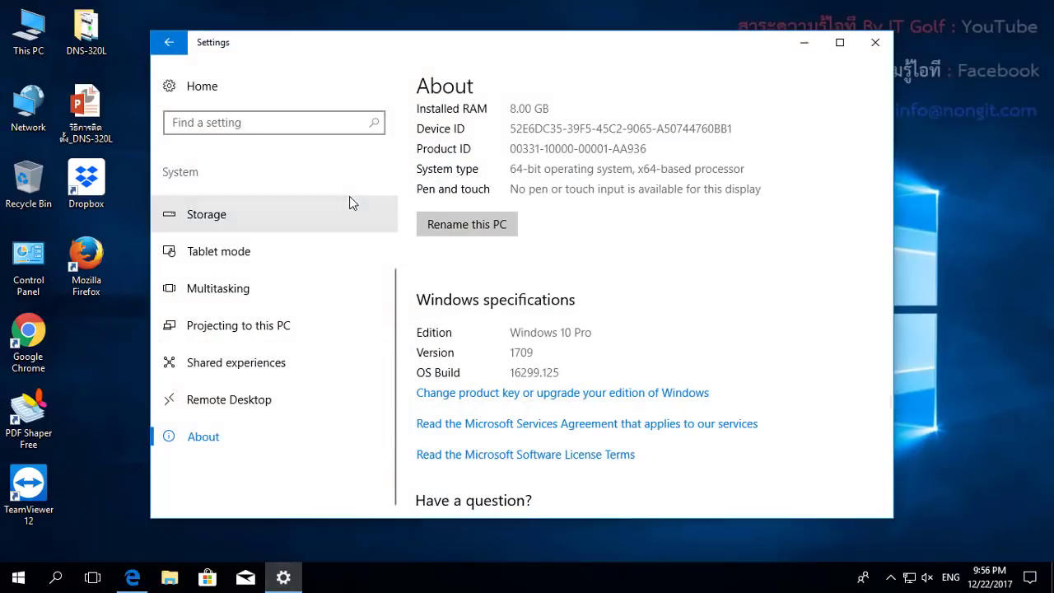
left_click(874, 43)
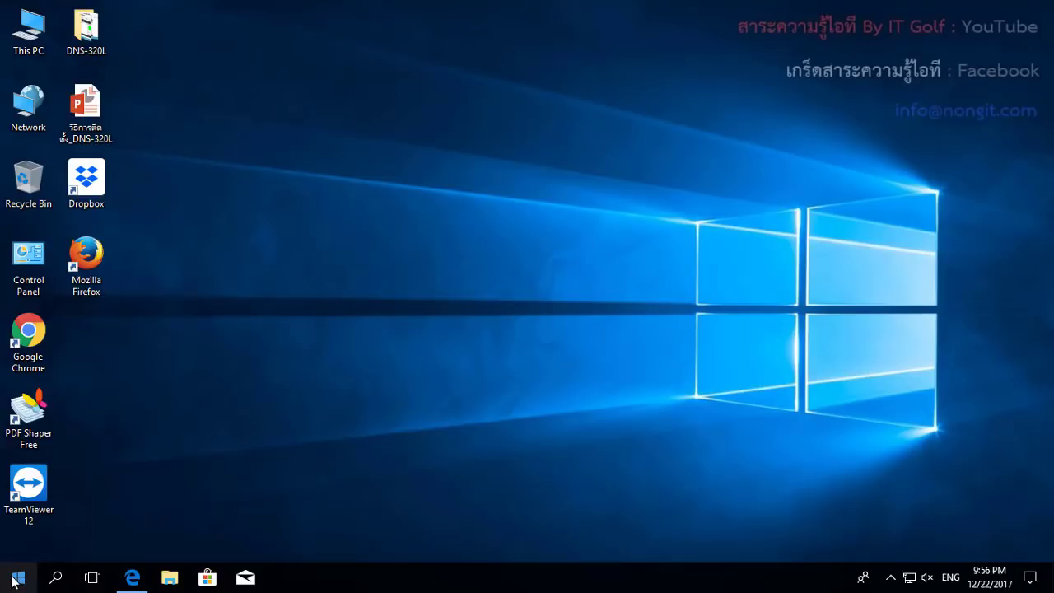
- Find Windows Defender Security Center in the list of installed apps and open it
key("super")
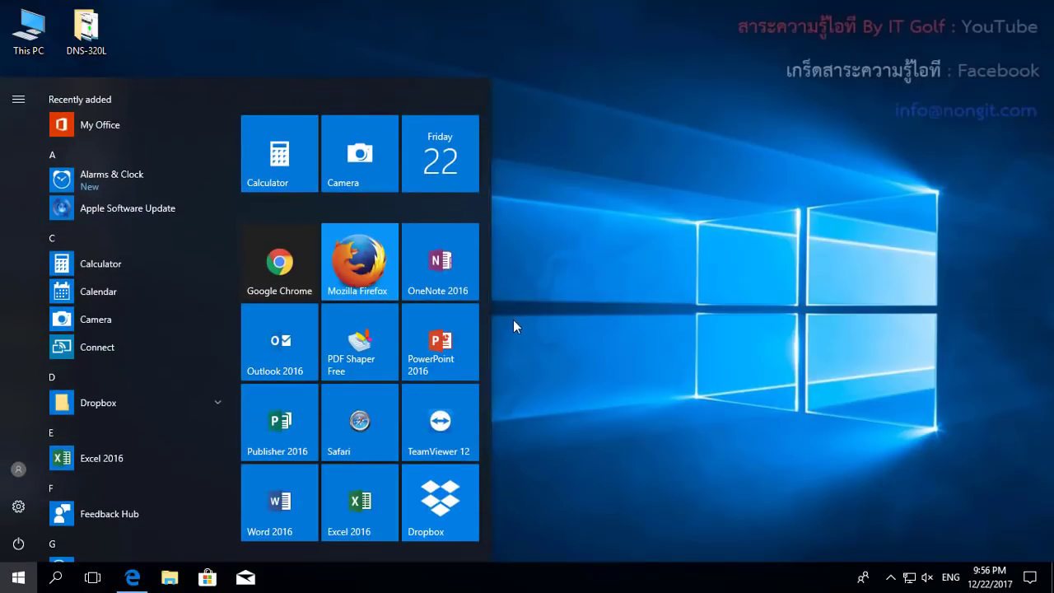
scroll(167, 270, "down", 2)
scroll(159, 281, "down", 8)
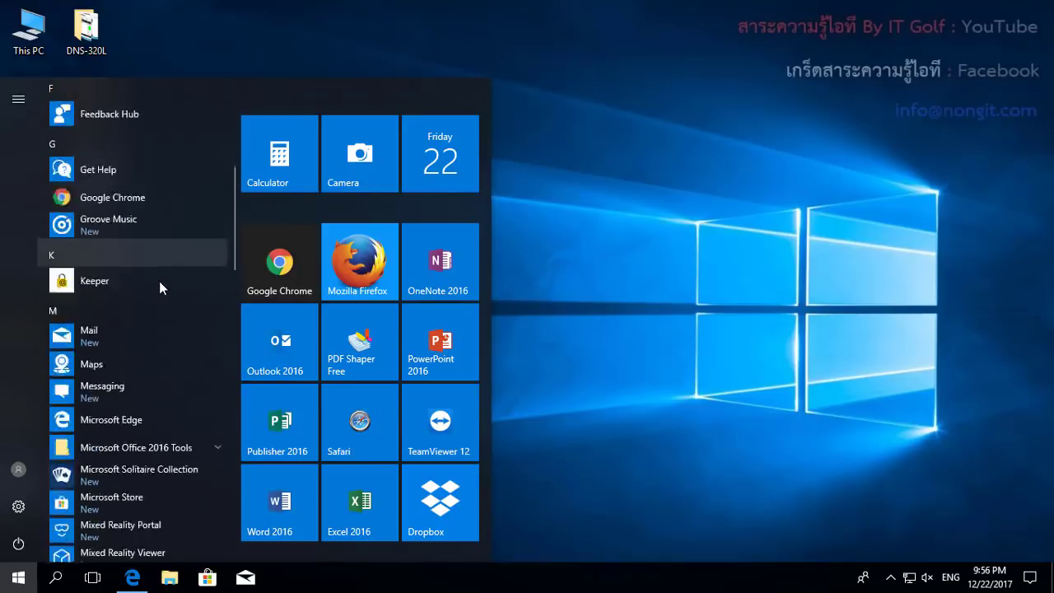
scroll(159, 289, "down", 8)
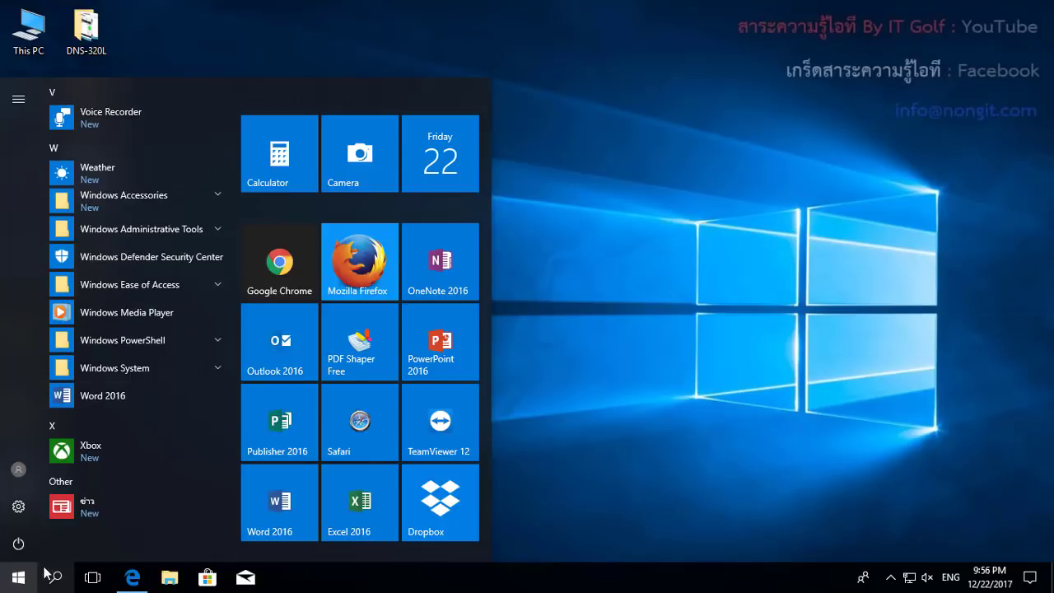
left_click(18, 576)
left_click(19, 577)
scroll(172, 279, "down", 10)
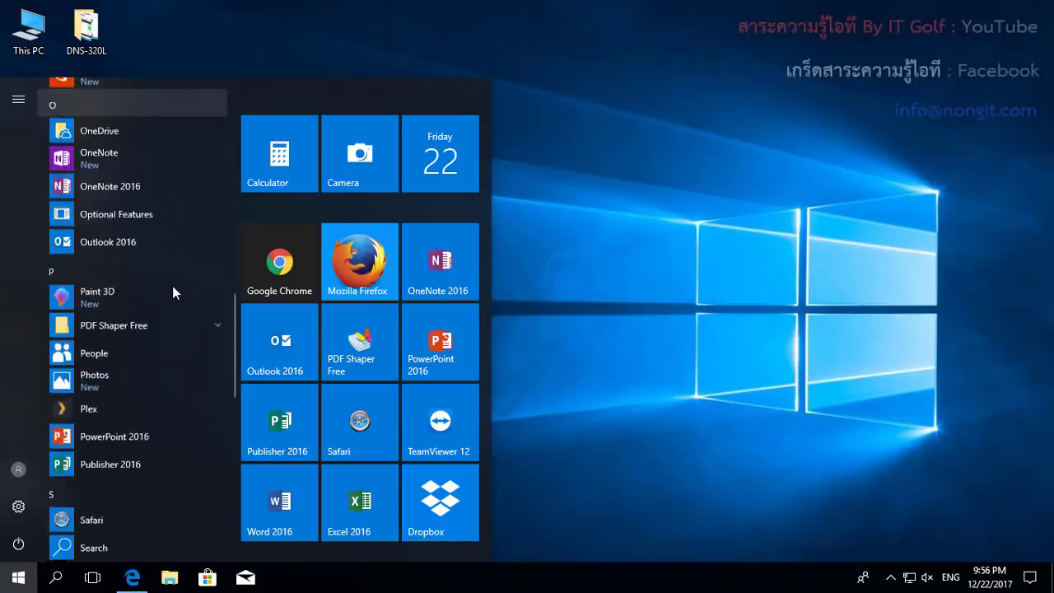
scroll(171, 289, "down", 3)
left_click(138, 258)
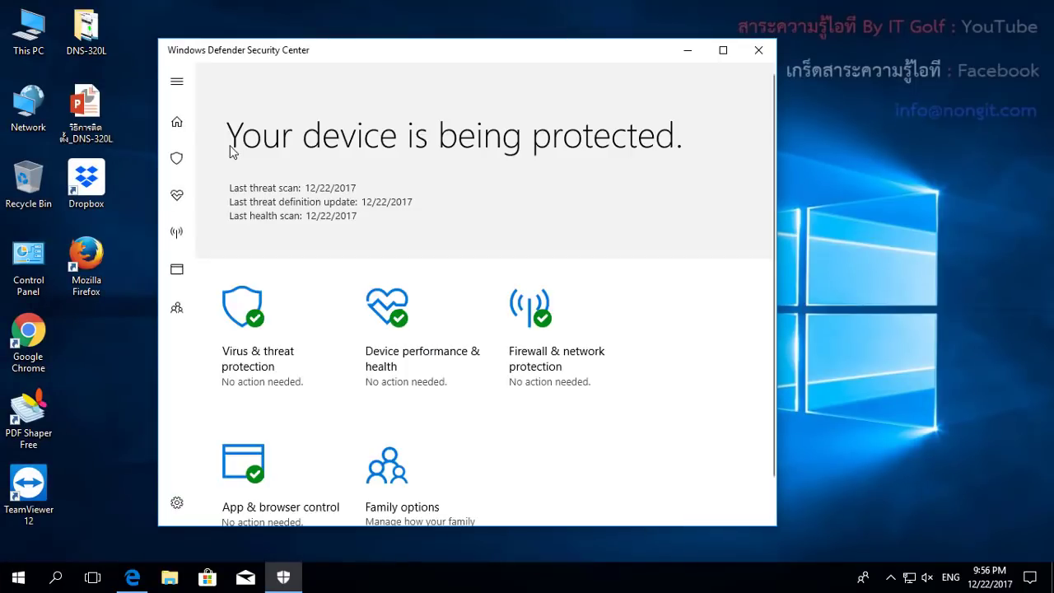
- Open the Device performance & health page with the navigation labels expanded, and examine its Fresh start section
left_click(177, 193)
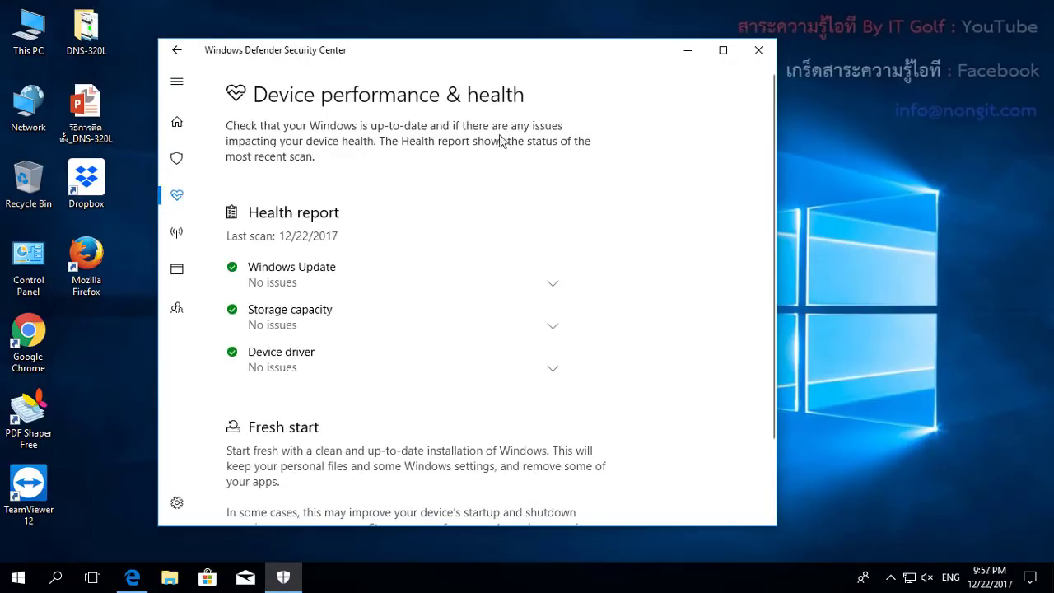
scroll(317, 136, "down", 2)
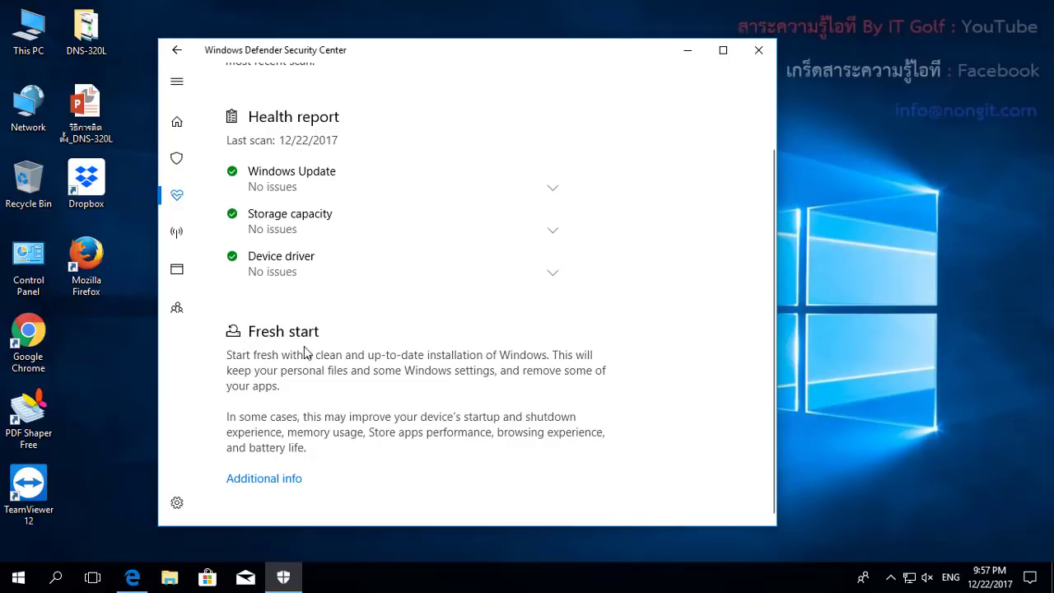
scroll(247, 263, "up", 2)
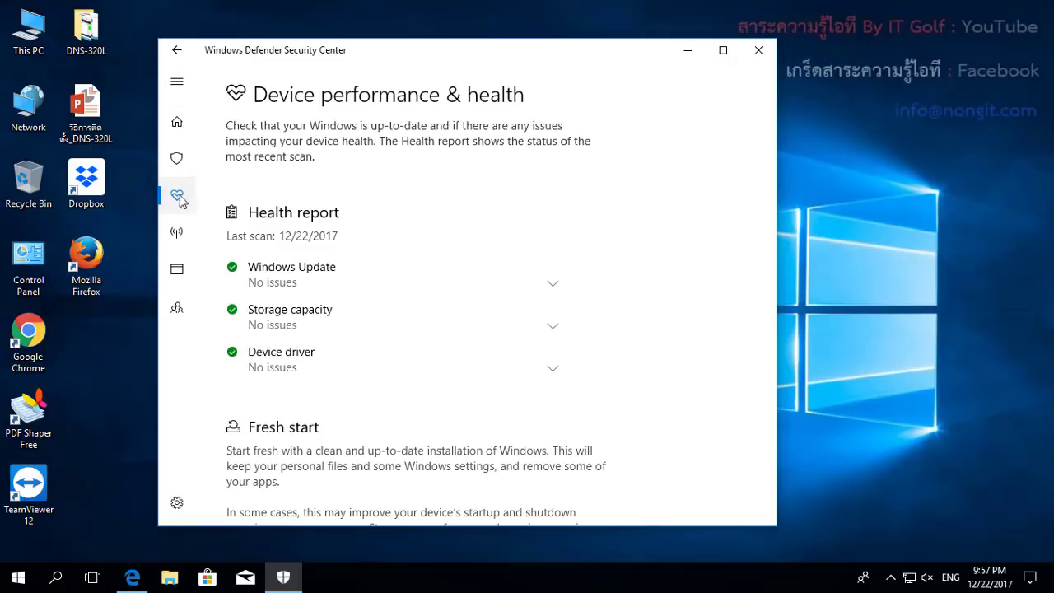
left_click(178, 85)
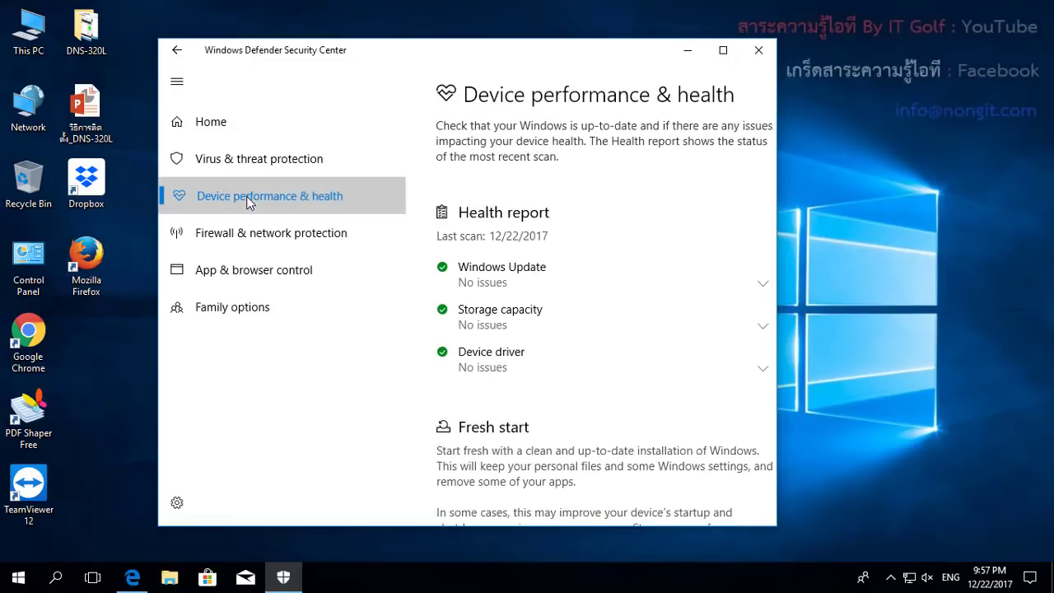
scroll(602, 226, "down", 3)
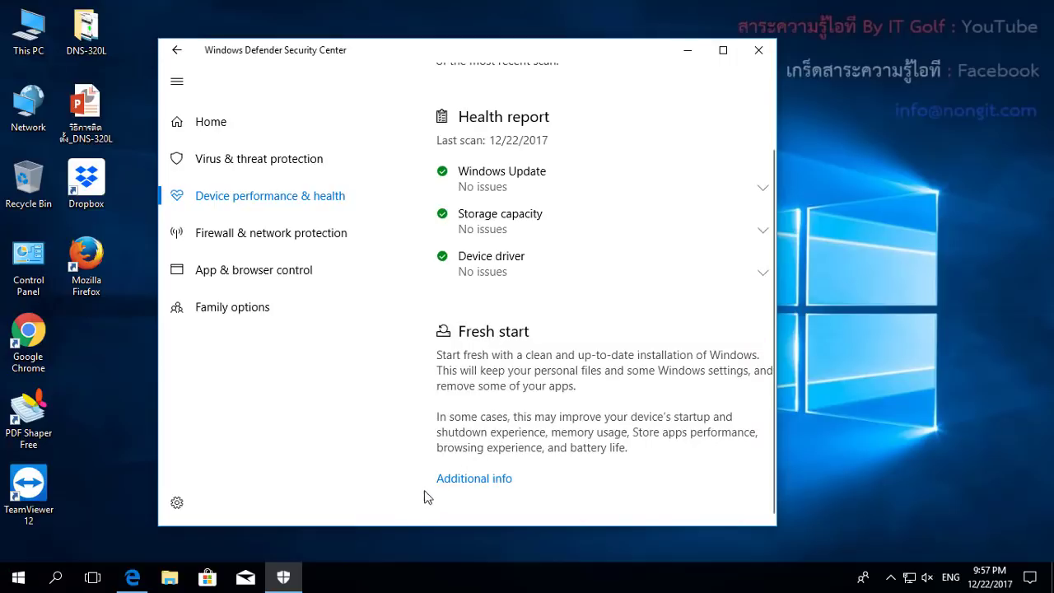
- Open the additional info for Fresh start, launch the process and continue past its introduction
left_click(475, 481)
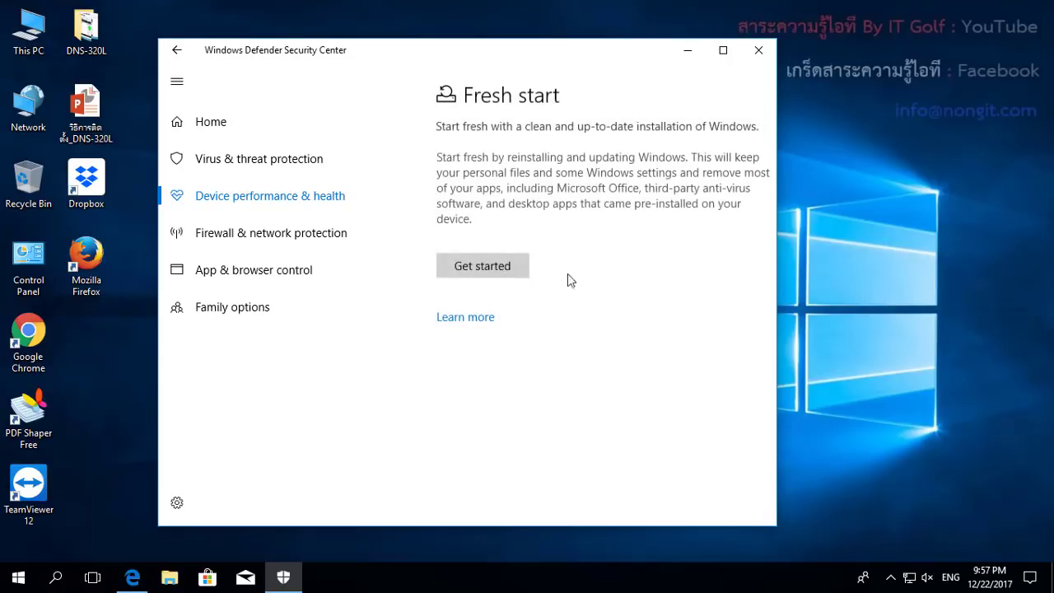
left_click(508, 270)
left_click(453, 387)
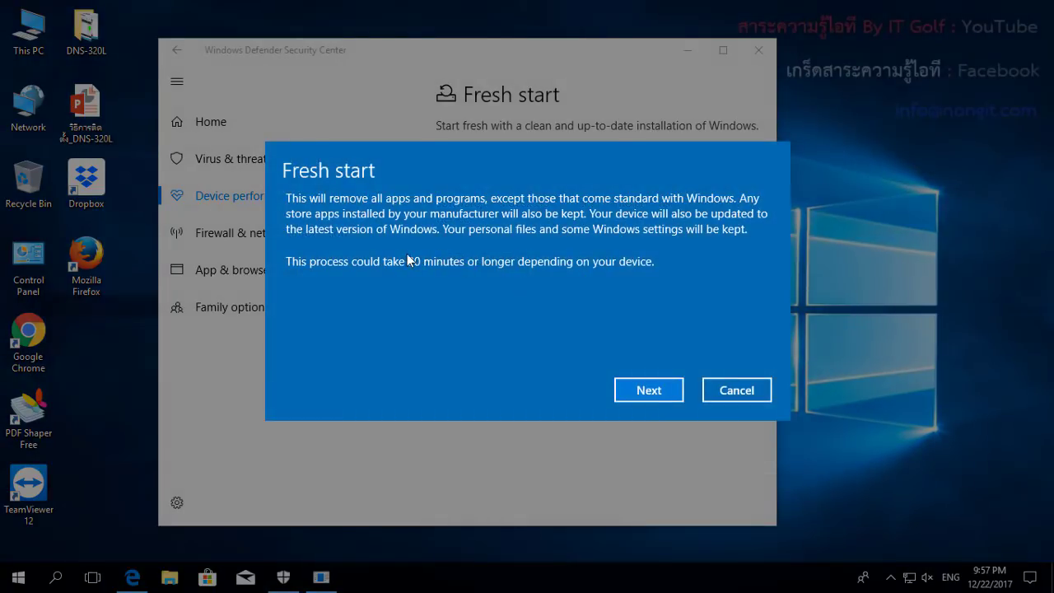
left_click(660, 394)
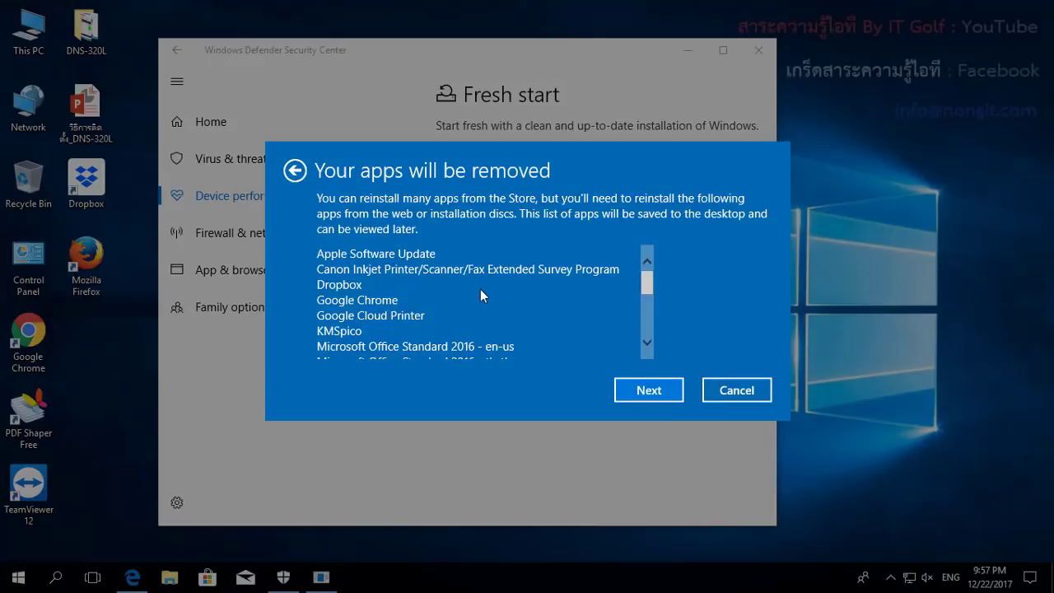
- Review the list of apps that Fresh start will remove, and start the Windows reinstallation
scroll(480, 289, "down", 4)
scroll(479, 293, "down", 1)
scroll(460, 303, "up", 3)
scroll(459, 303, "up", 2)
left_click(669, 393)
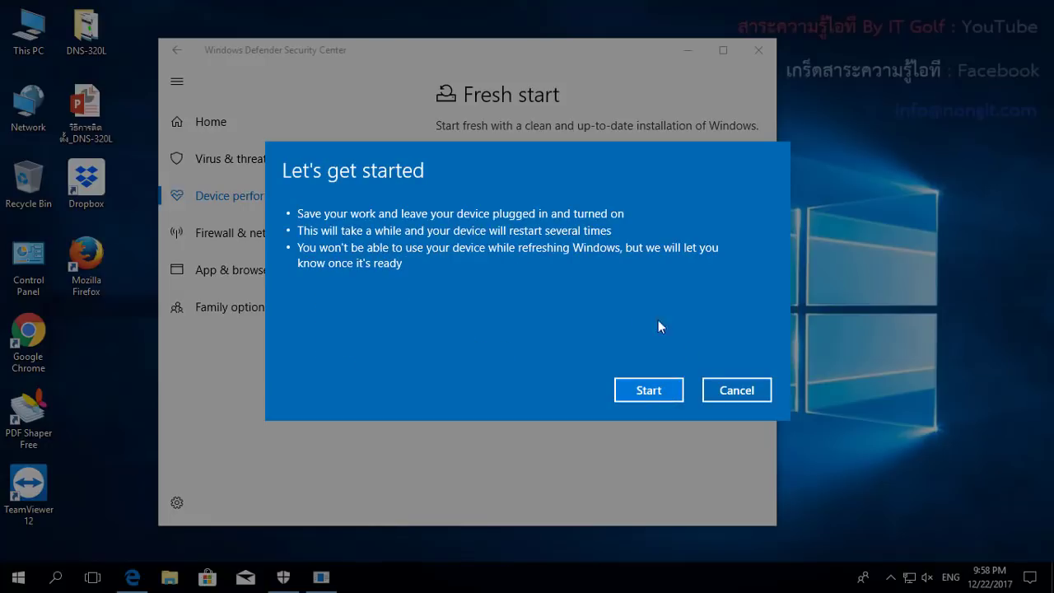
left_click(672, 398)
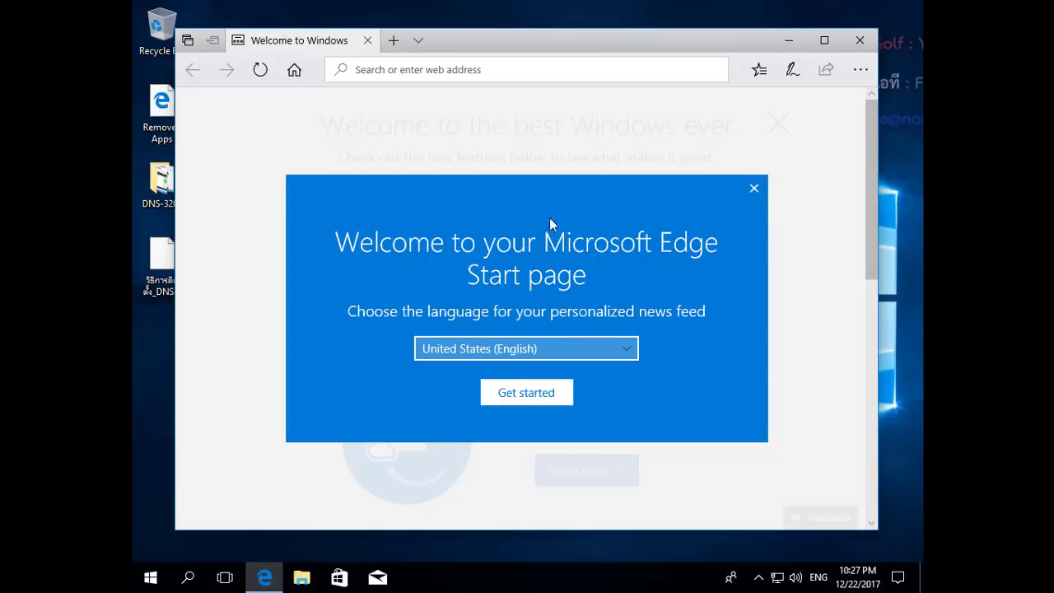
- Set the Microsoft Edge news feed language to ไทย (ไทย), finish the start page welcome and maximize the browser window
left_click(527, 356)
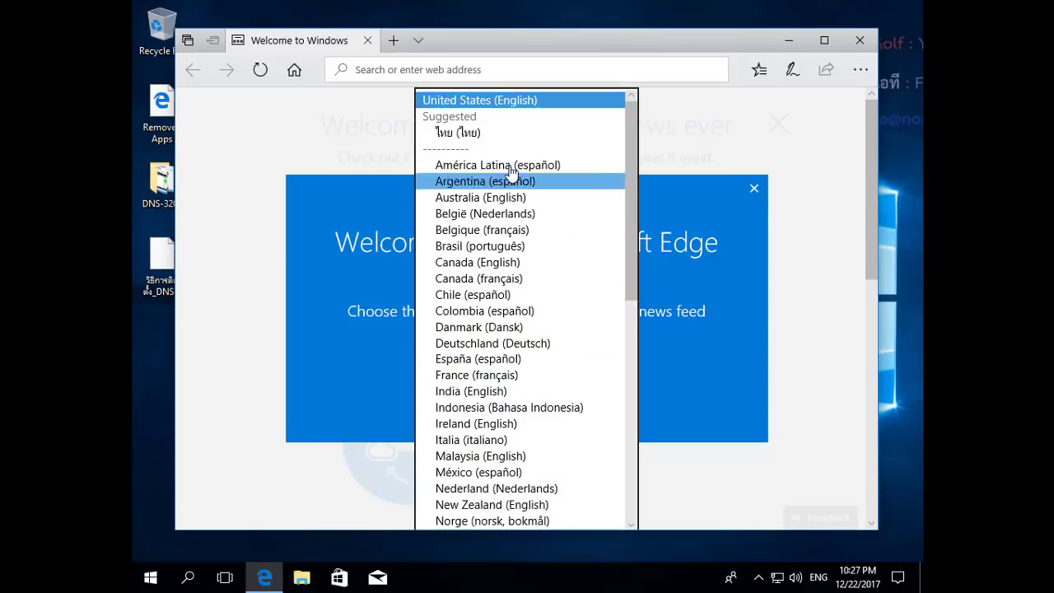
left_click(511, 135)
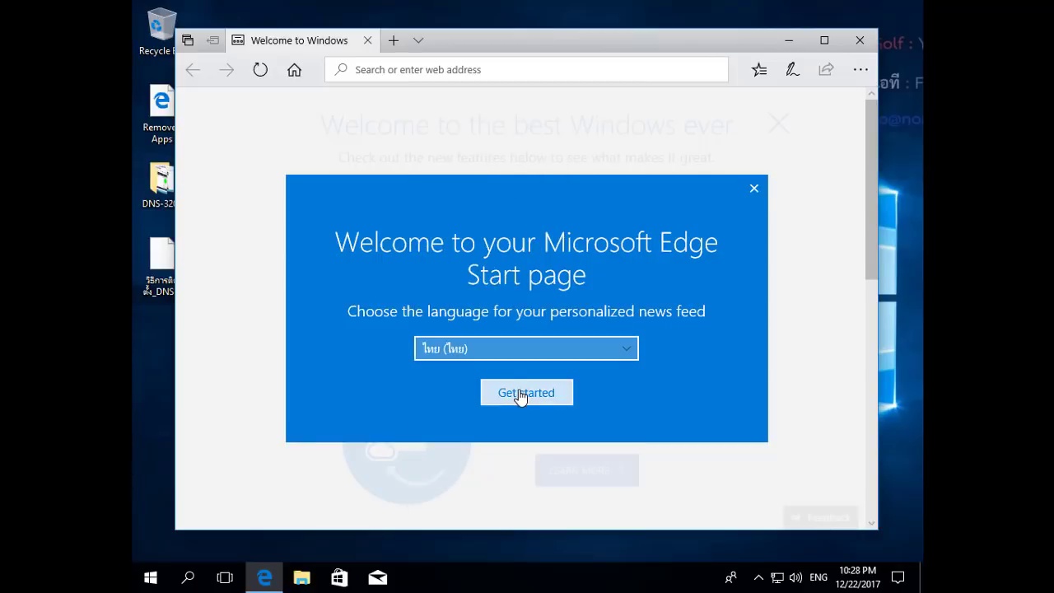
left_click(521, 395)
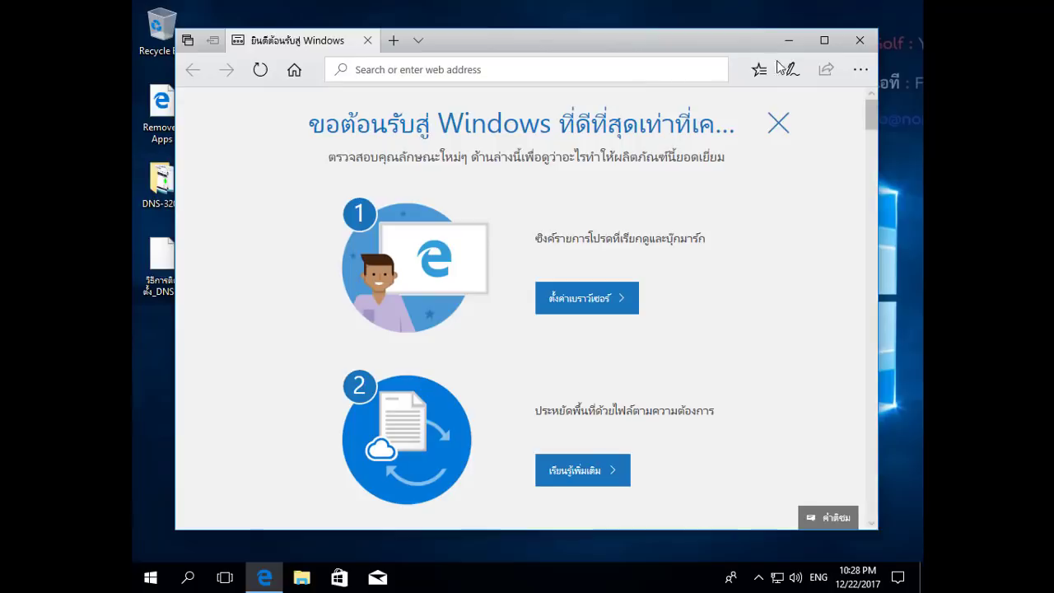
left_click(823, 40)
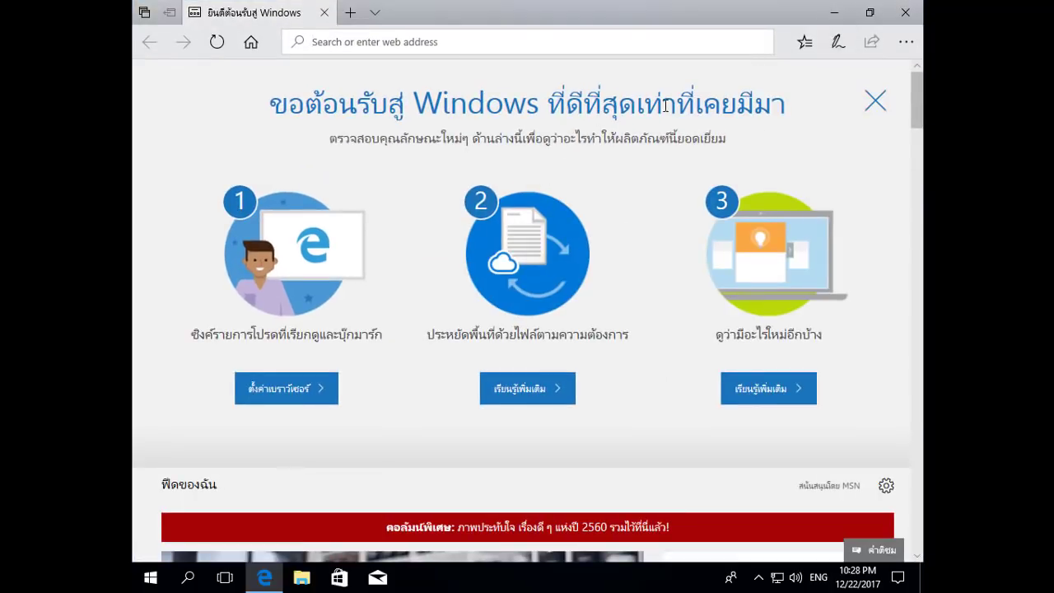
- Close the Microsoft Edge welcome page and open the Removed Apps file on the desktop
scroll(629, 111, "down", 3)
scroll(795, 137, "up", 3)
left_click(903, 16)
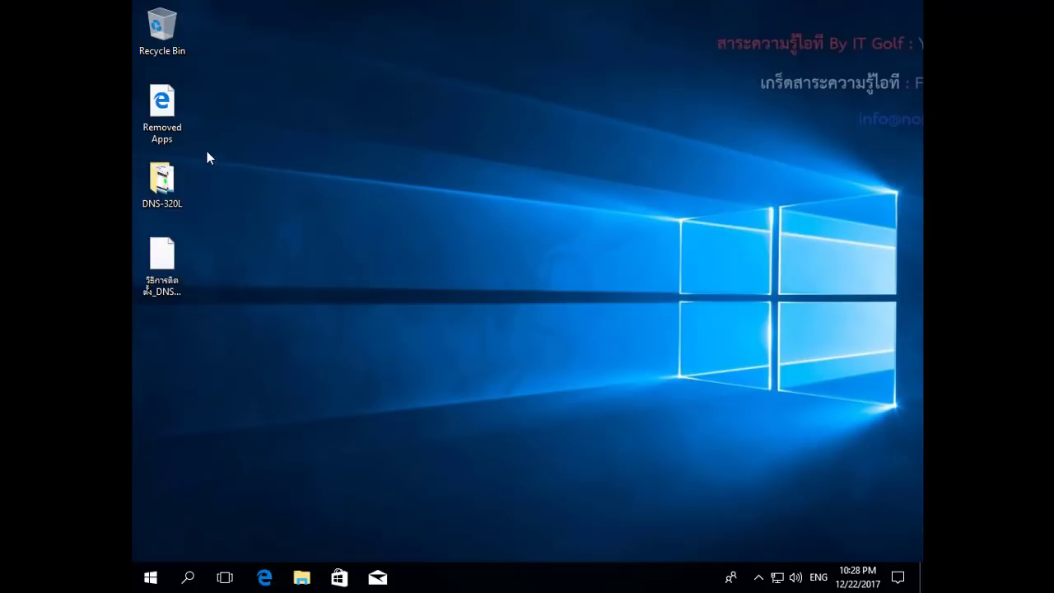
double_click(171, 117)
- Set the display resolution to 1366 × 768, keep the change and close the display settings
right_click(424, 187)
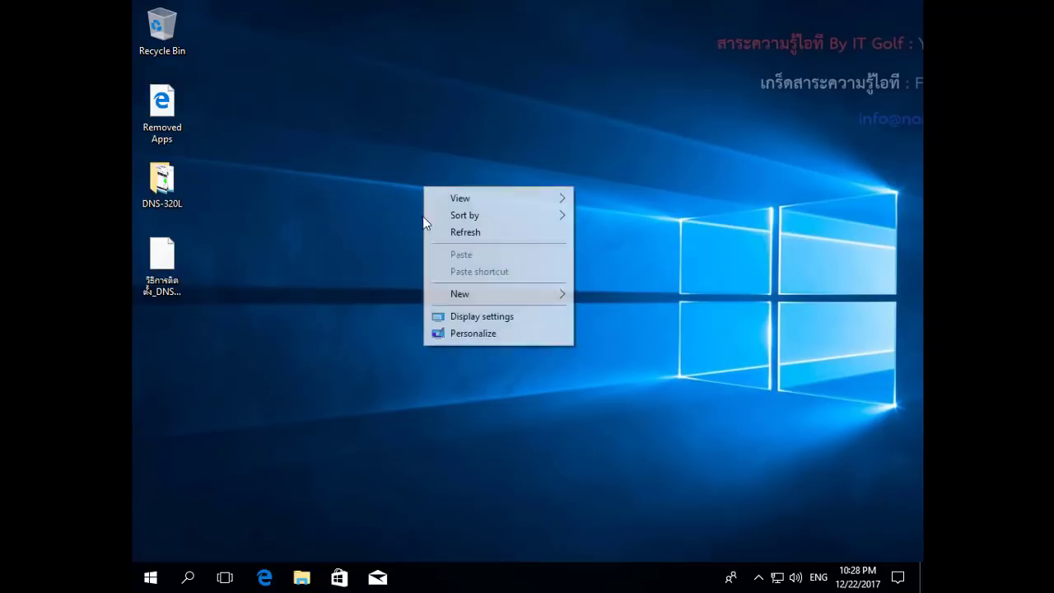
left_click(478, 313)
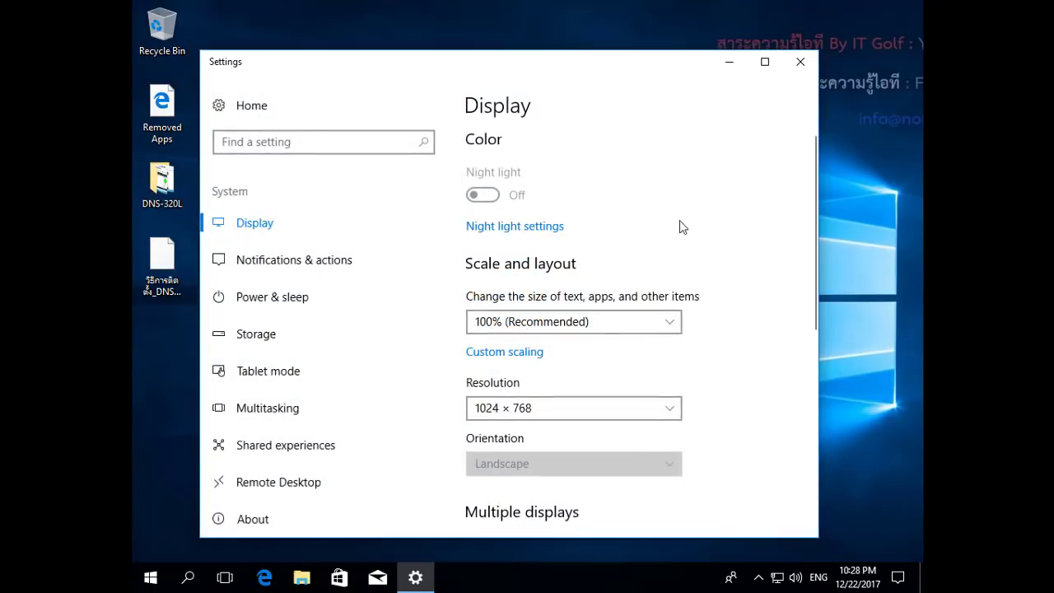
scroll(680, 225, "down", 3)
left_click(657, 296)
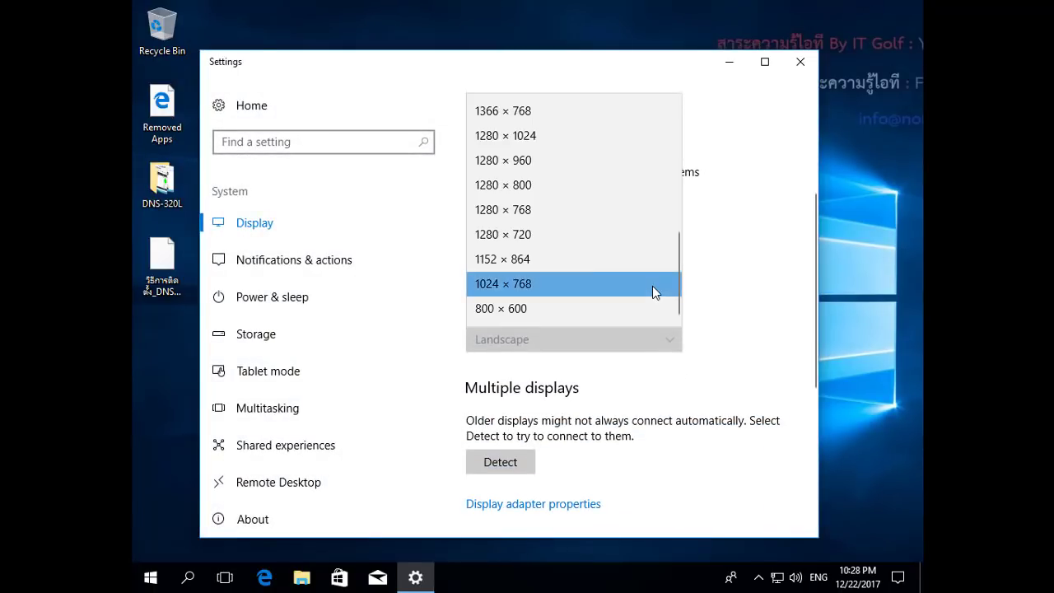
left_click(583, 116)
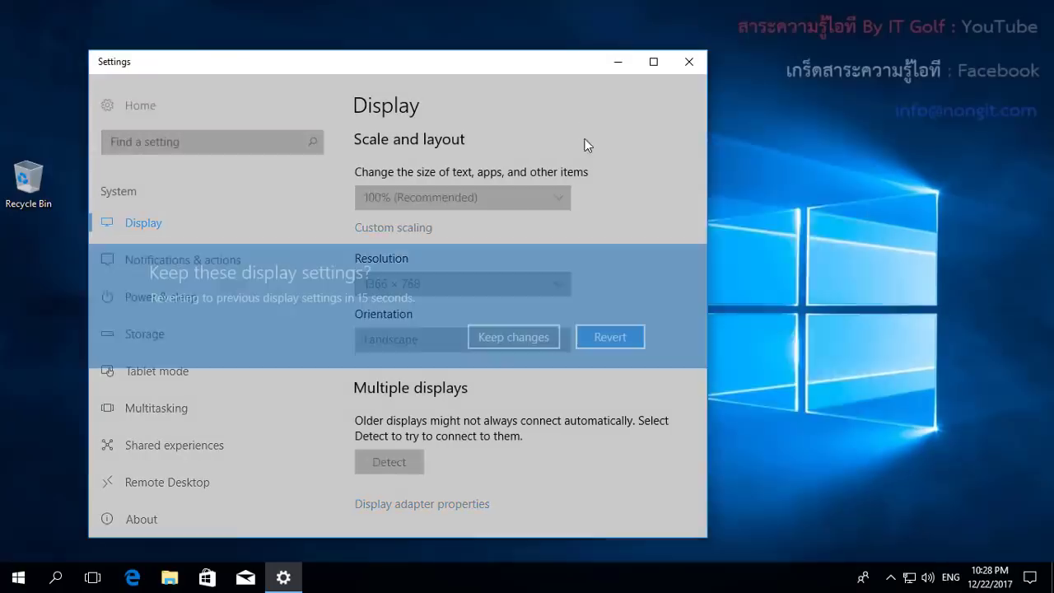
left_click(518, 333)
left_click(686, 63)
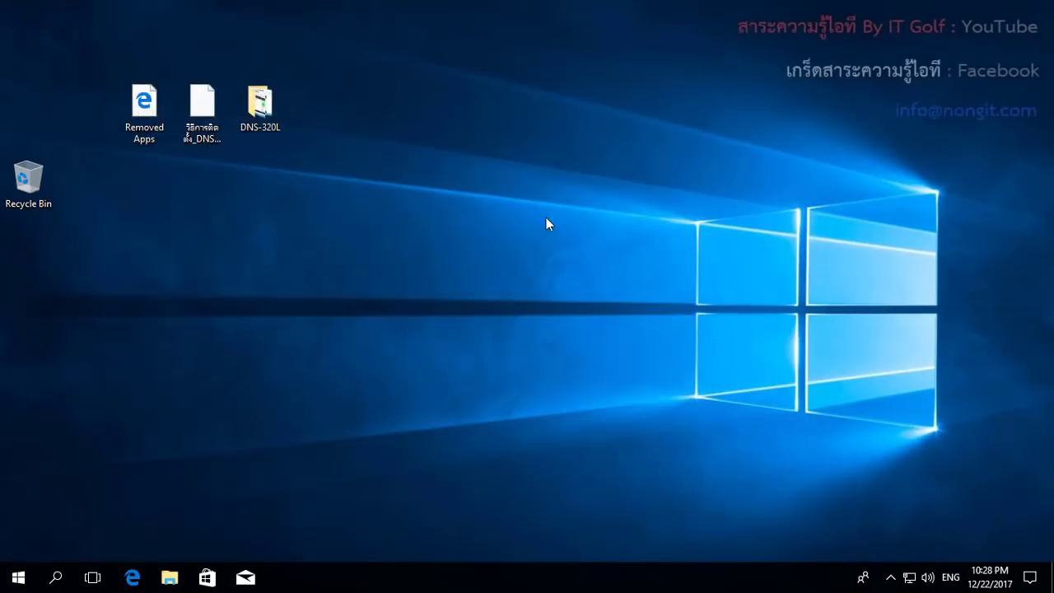
- Check the DNS-320L folder on the desktop and examine the apps listed in the Start menu
left_click(280, 100)
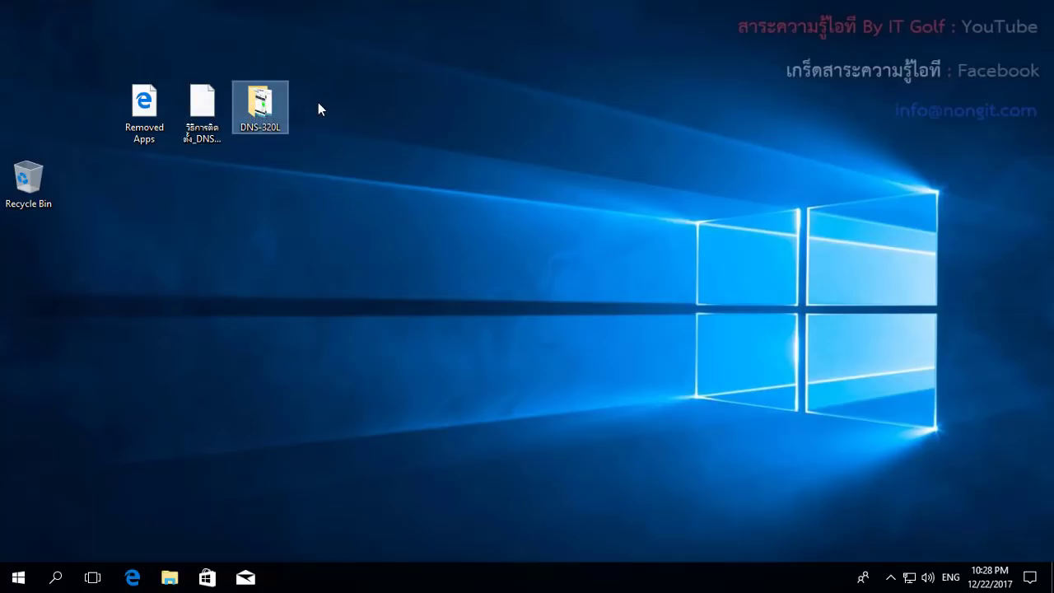
left_click(286, 156)
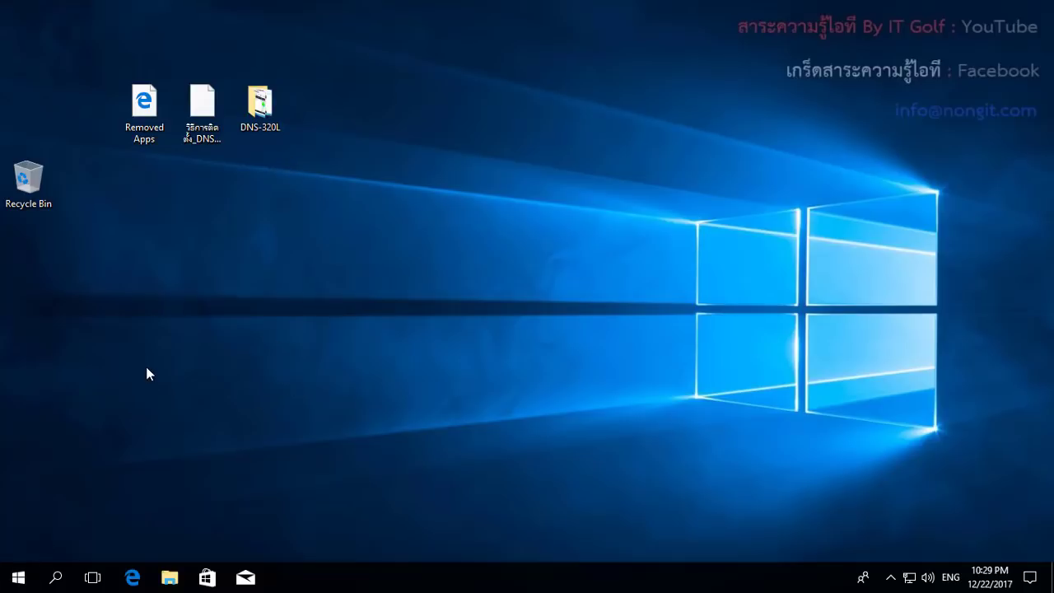
left_click(33, 579)
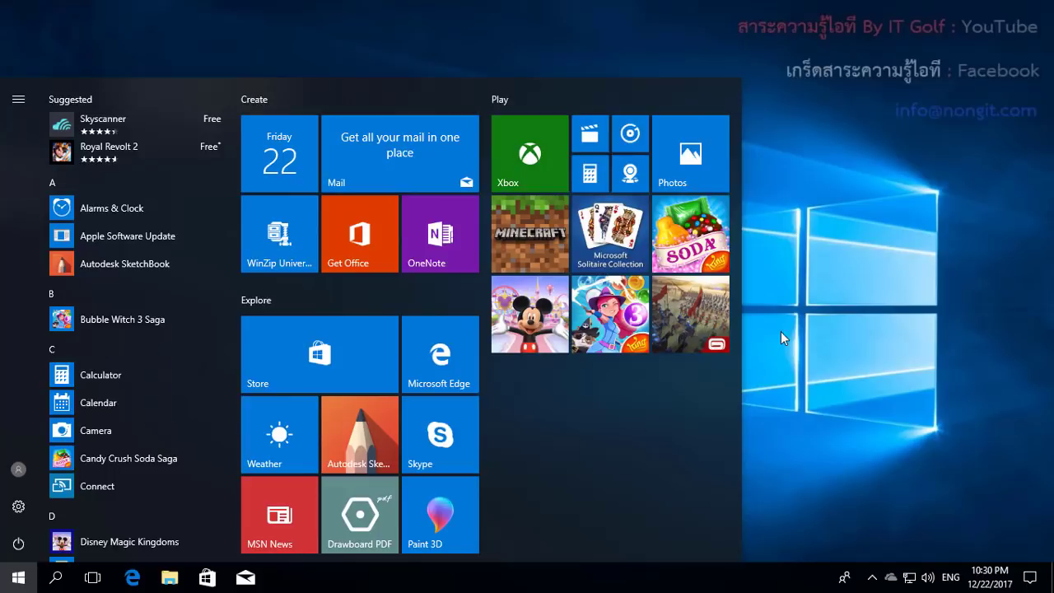
left_click(819, 288)
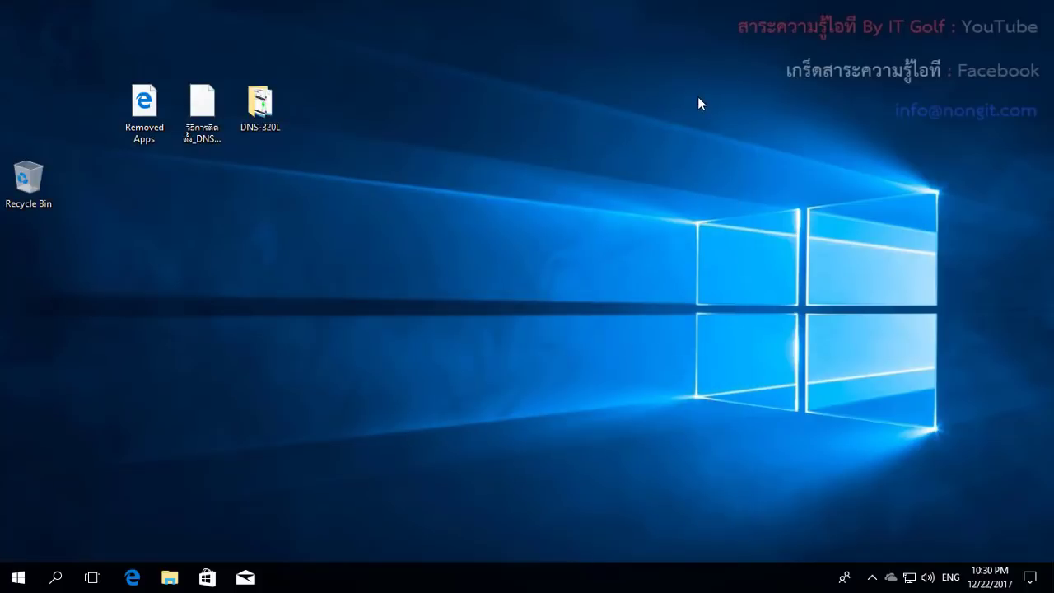